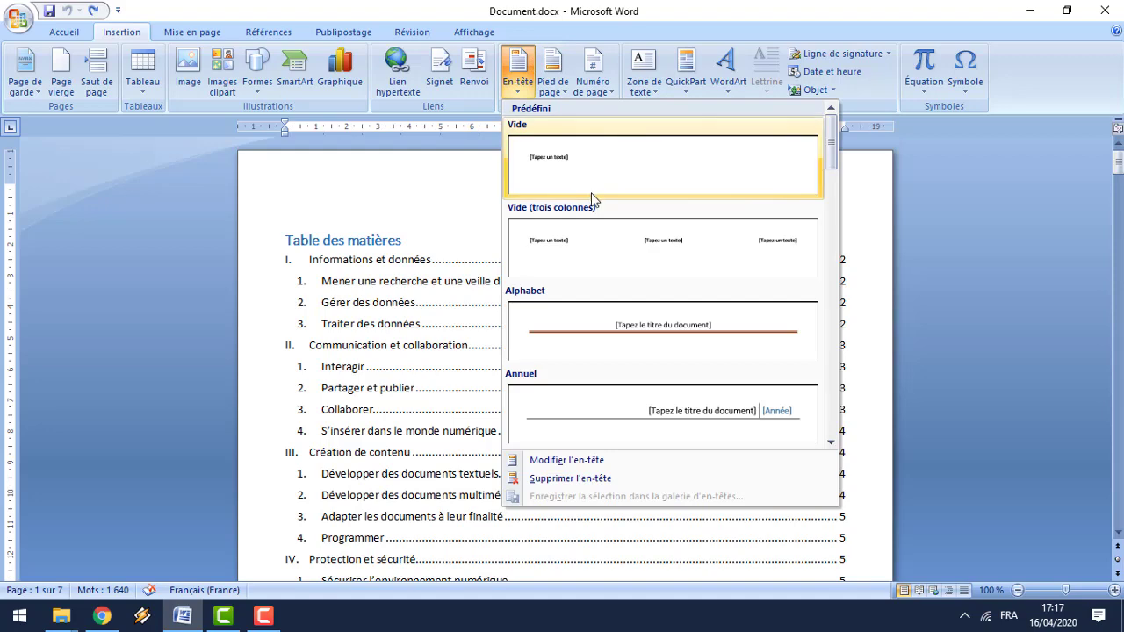
Step: Insert the blank three-column header and replace its first placeholder with ESSTSS
left_click(620, 250)
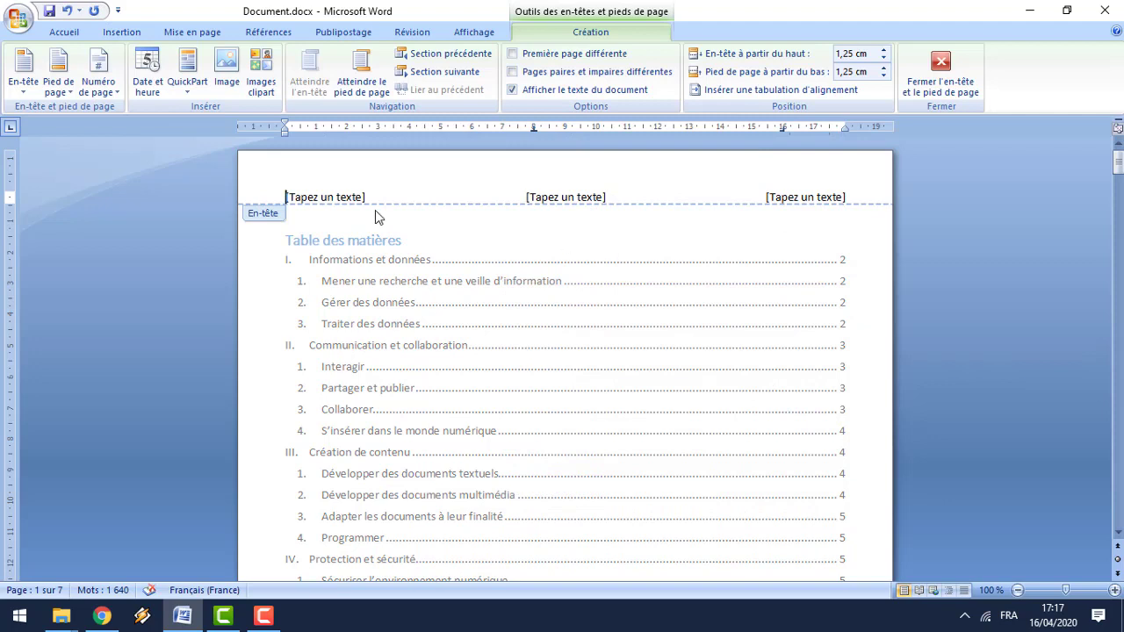
left_click(343, 198)
left_click(345, 199)
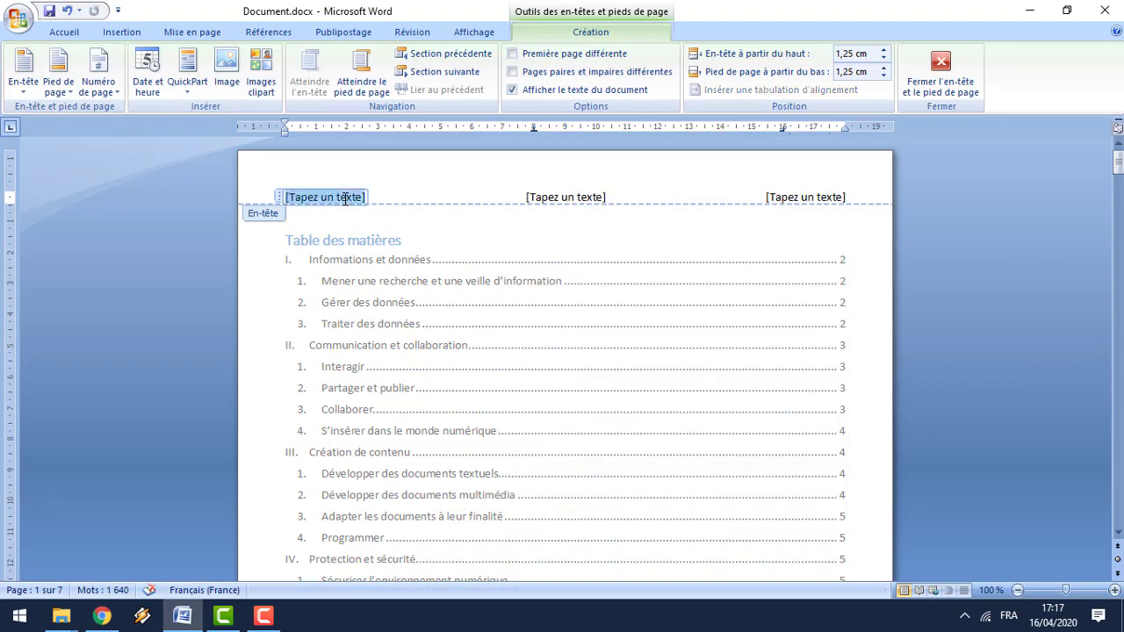
left_click(570, 195)
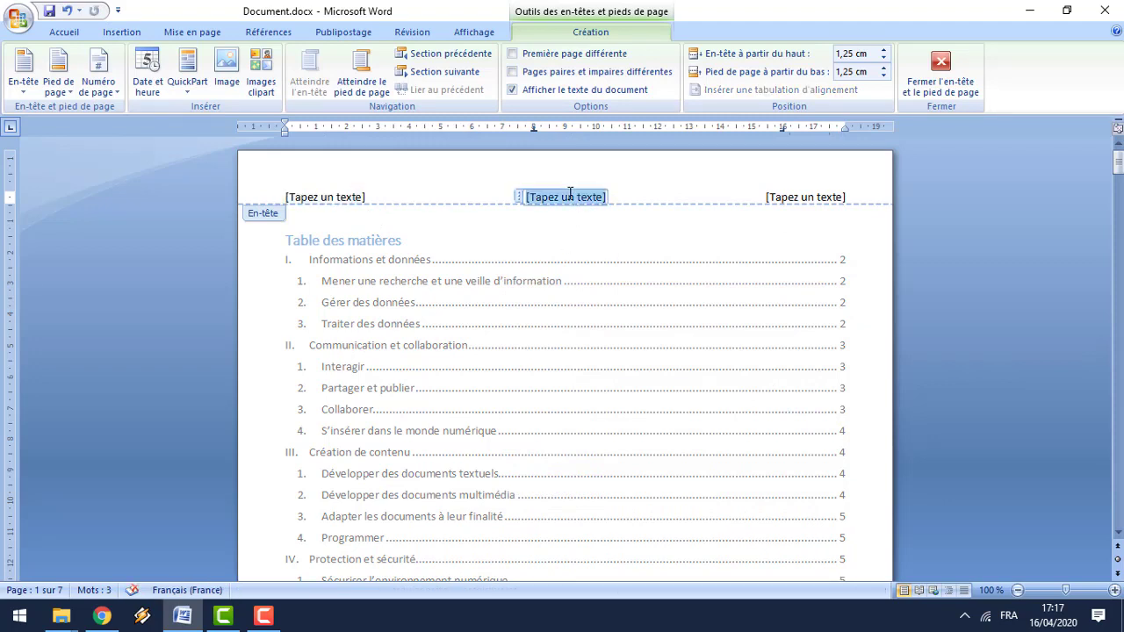
left_click(778, 196)
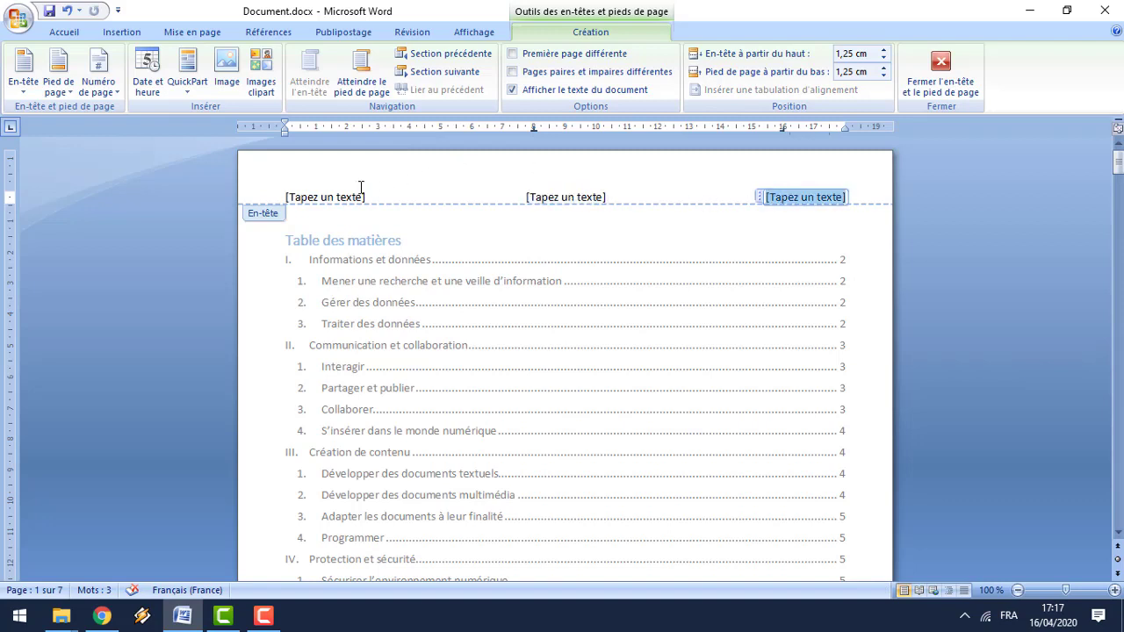
left_click(335, 196)
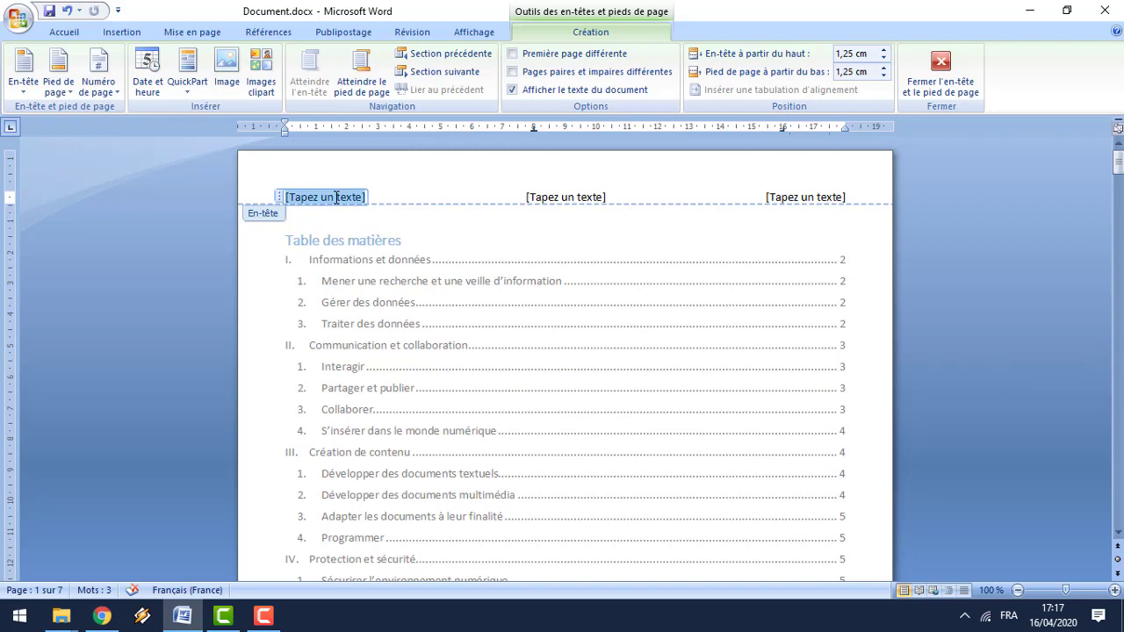
type("ESSTSS")
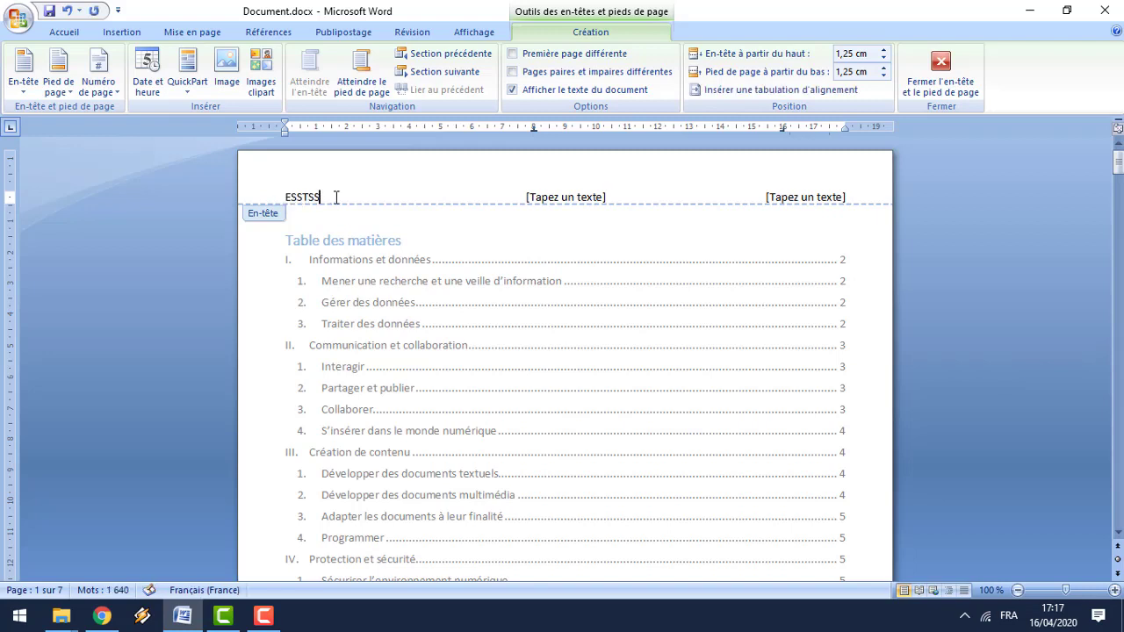
Step: Delete the header's middle placeholder and replace the last one with an automatically updating date in the 16/04/2020 format
left_click(578, 197)
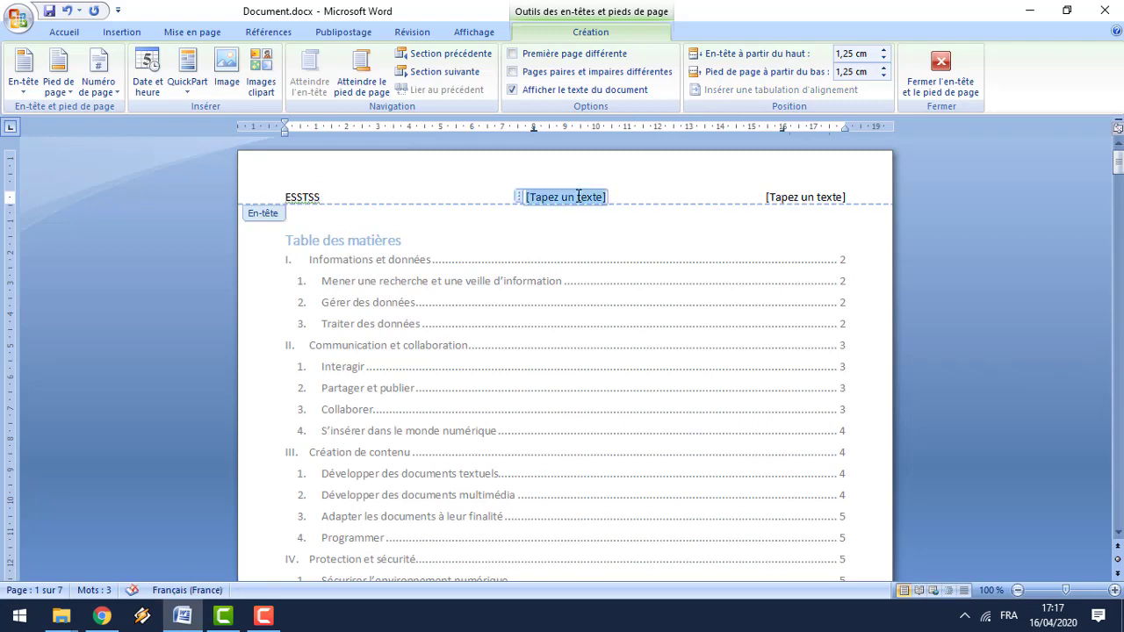
key("Delete")
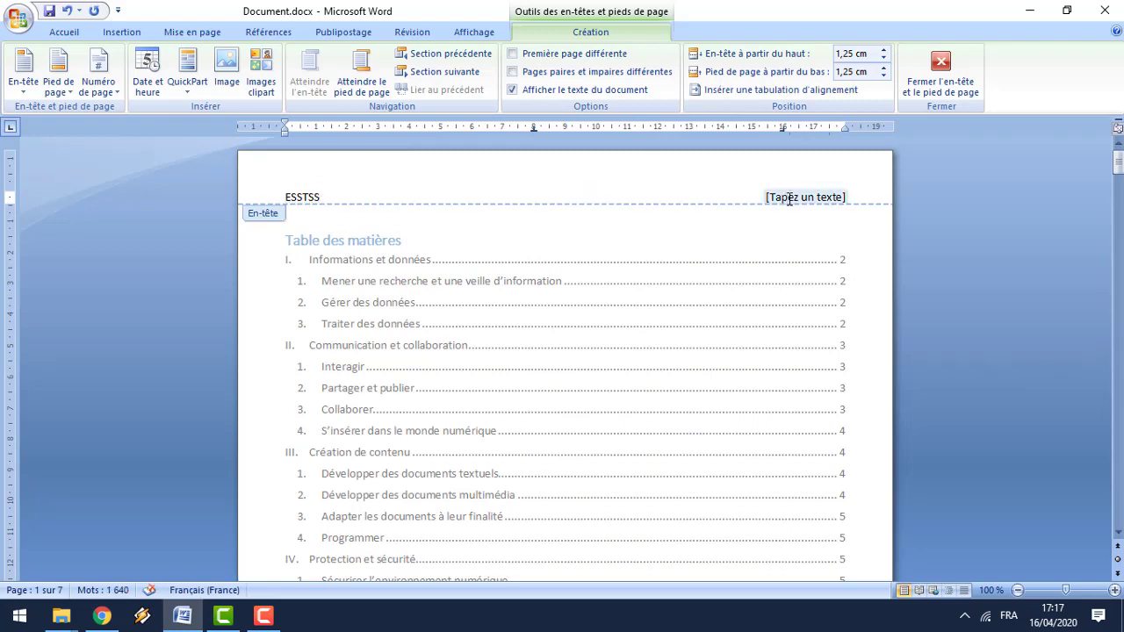
left_click(789, 199)
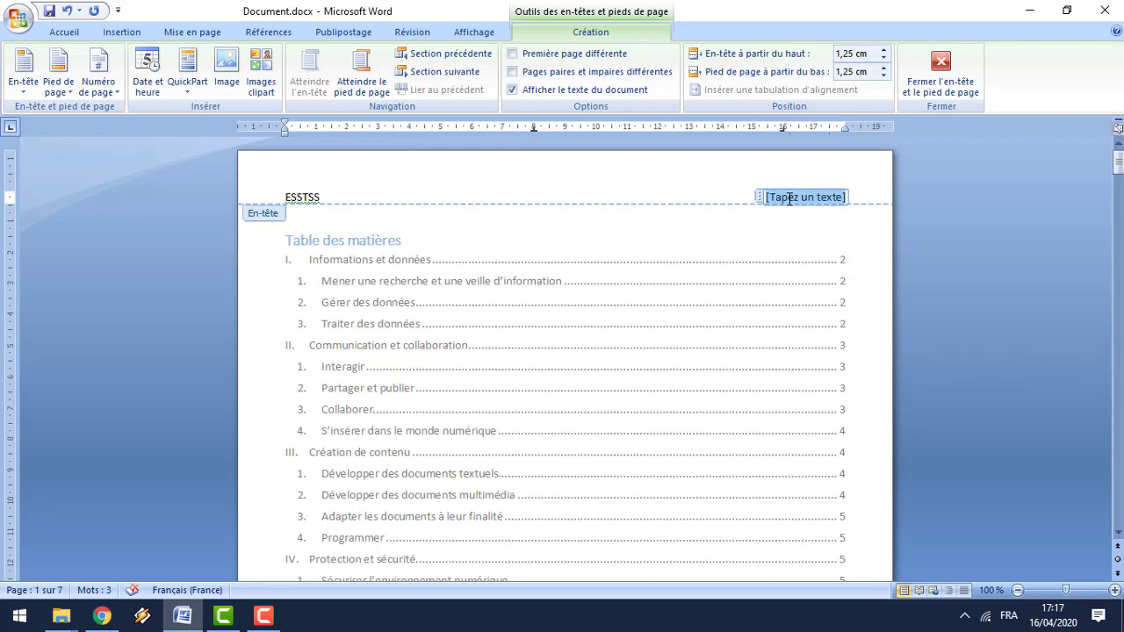
left_click(154, 78)
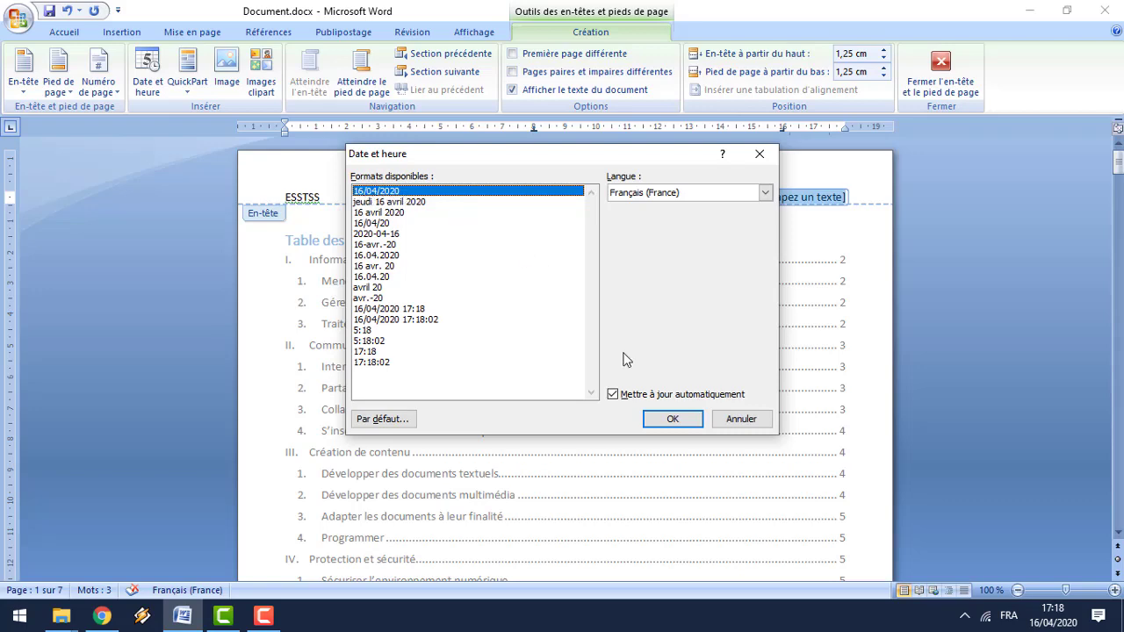
left_click(664, 419)
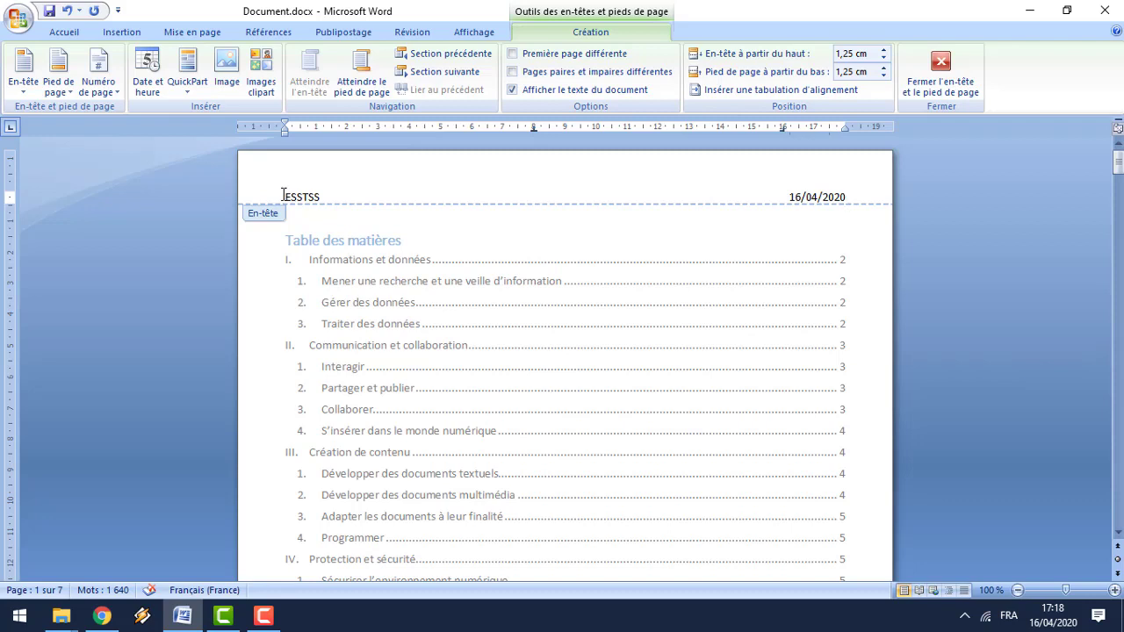
Step: Add a 3 pt thick-and-thin line border along only the bottom edge of the header paragraph, and return to the document body
left_click_drag(283, 196, 817, 221)
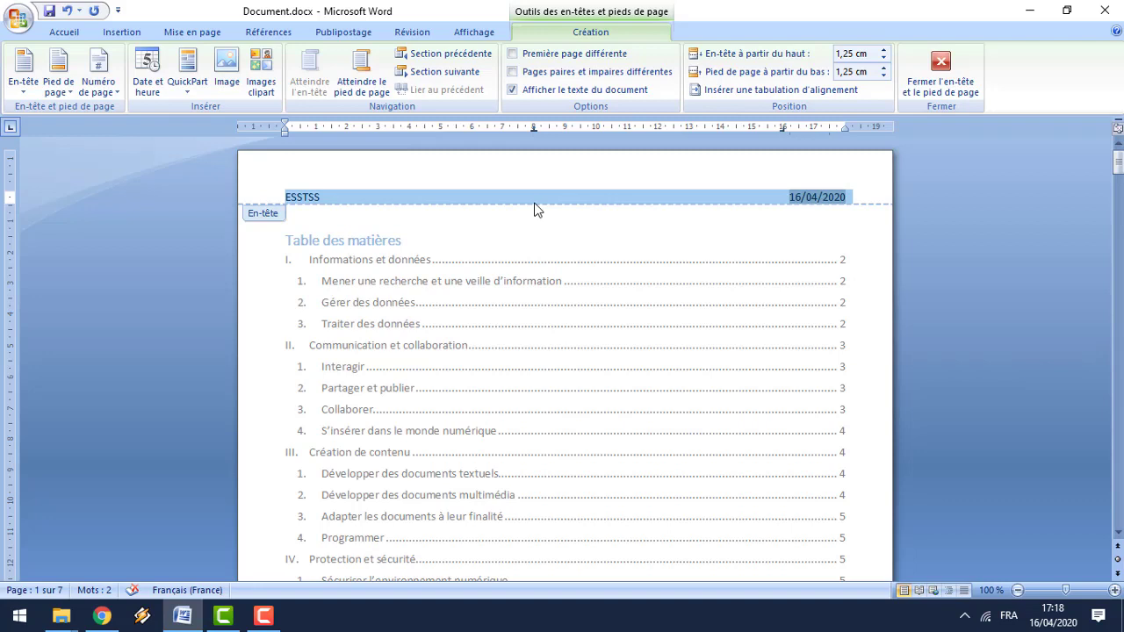
left_click(184, 34)
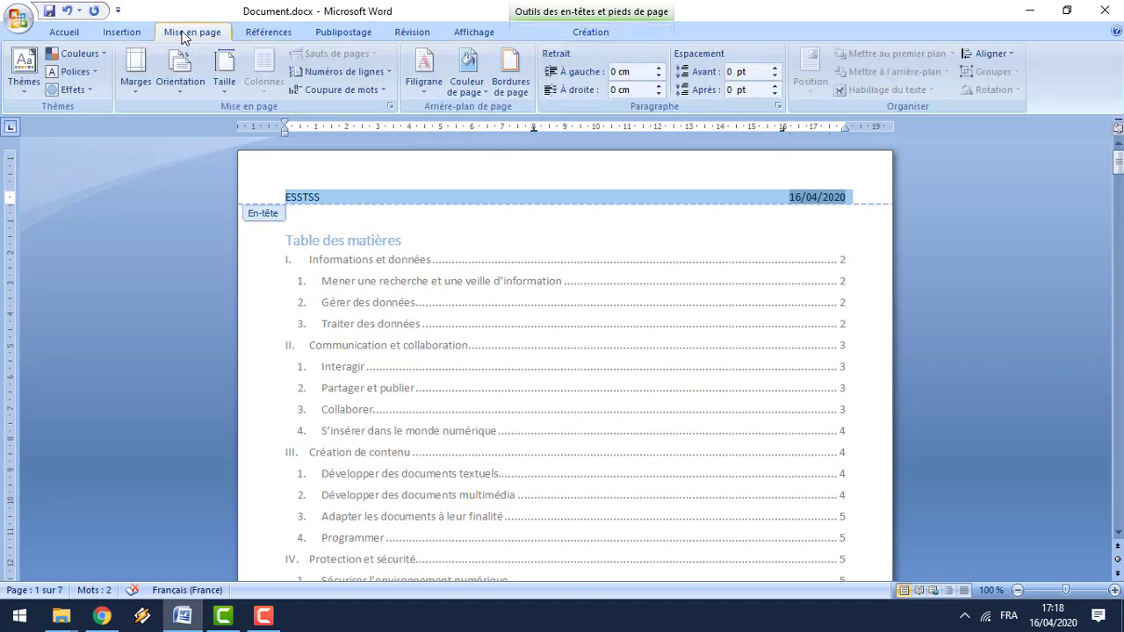
left_click(500, 87)
left_click(613, 185)
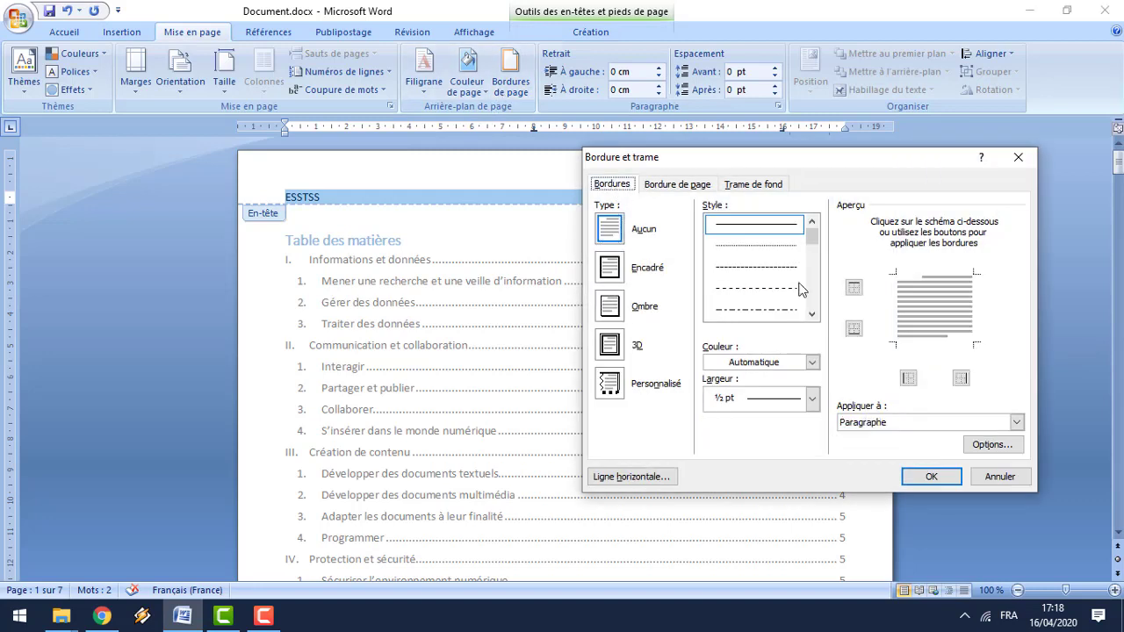
left_click(812, 315)
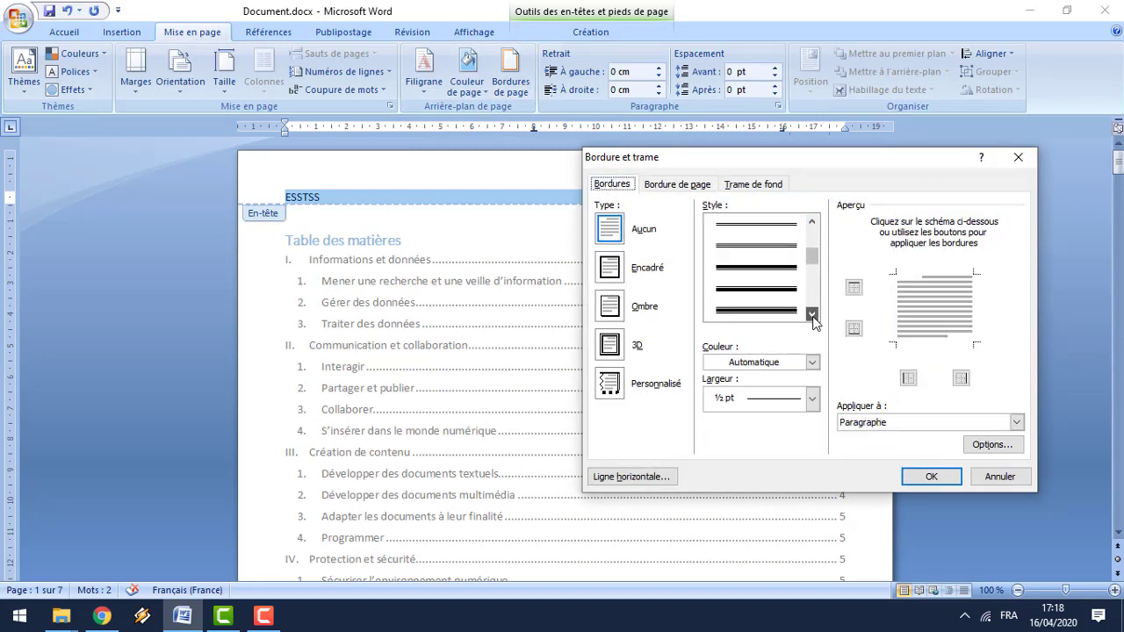
left_click(787, 270)
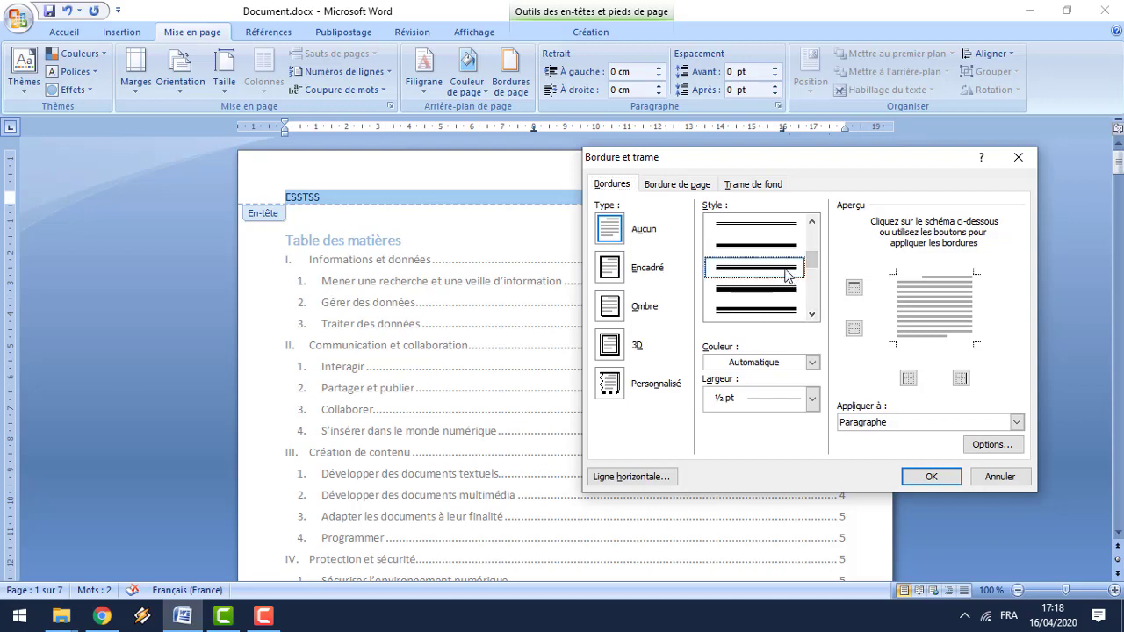
left_click(909, 378)
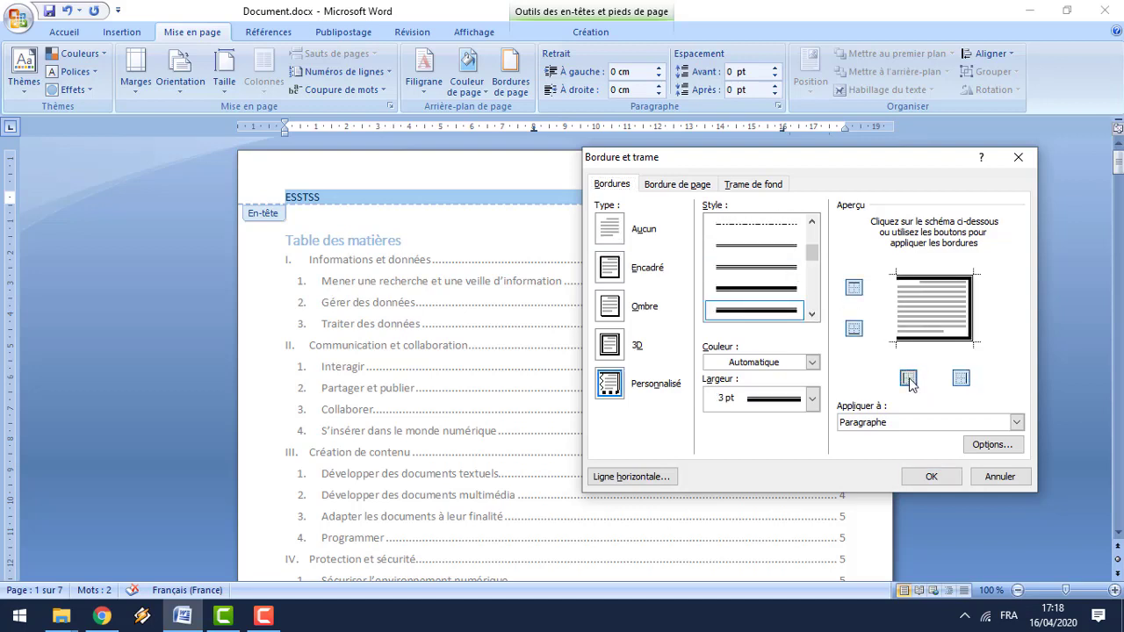
left_click(960, 378)
left_click(853, 288)
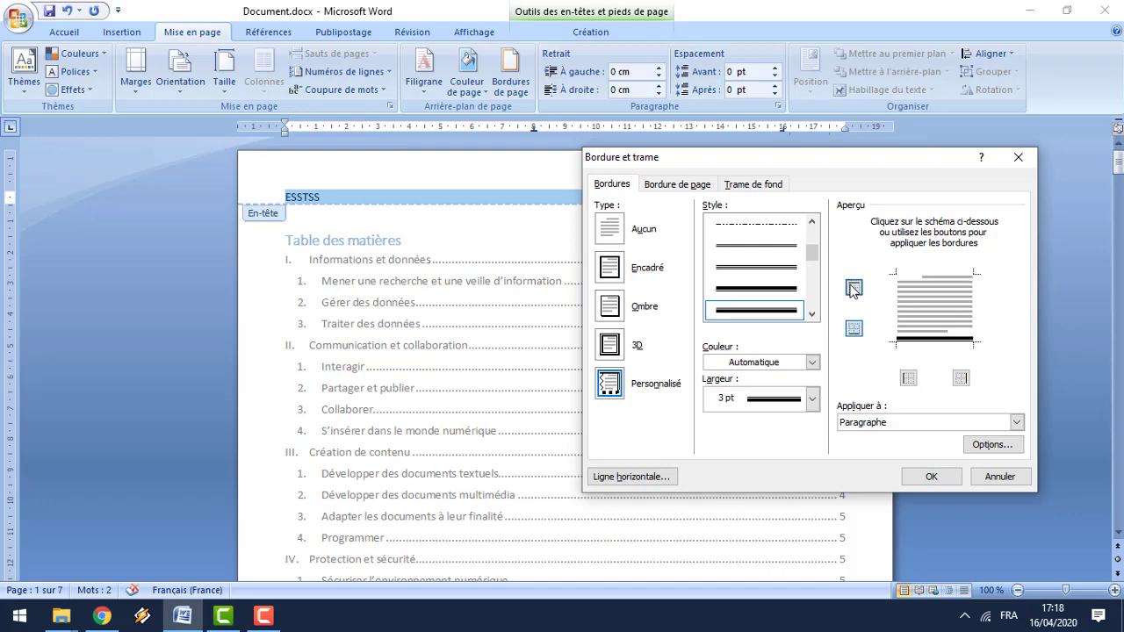
left_click(918, 476)
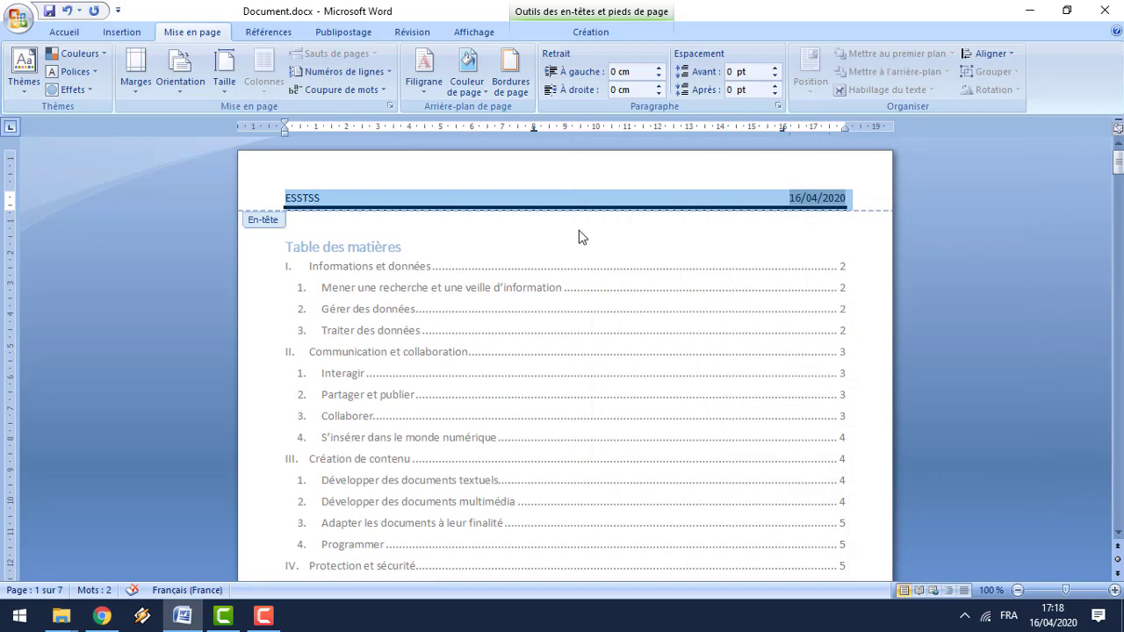
left_click(566, 201)
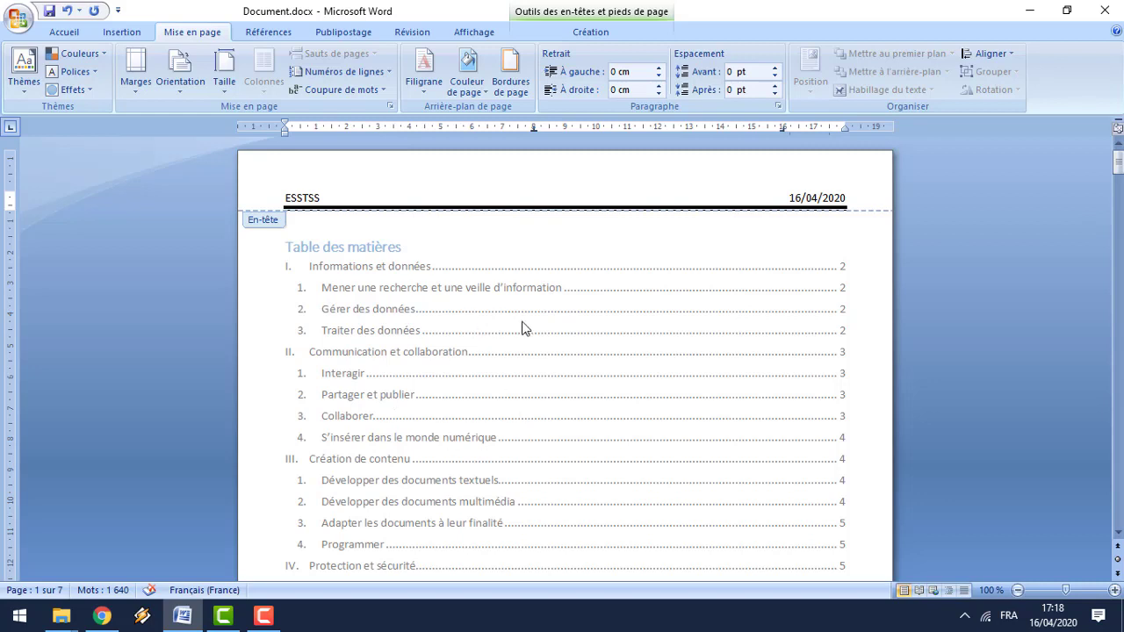
double_click(511, 413)
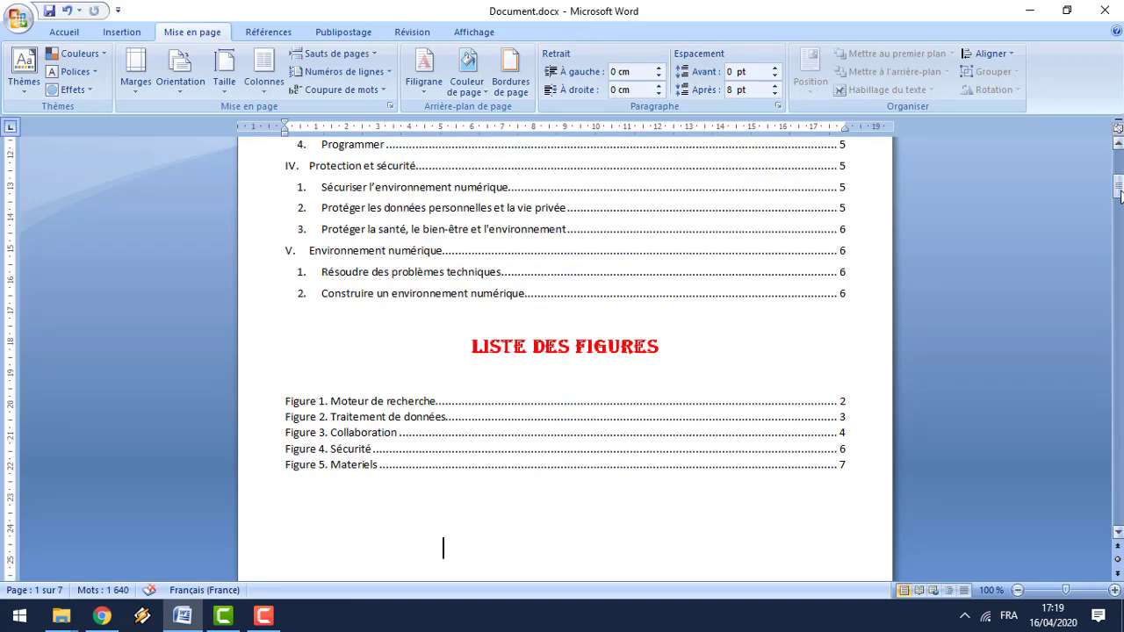
Step: Insert the blank three-column footer and replace its first placeholder with the author's full name
left_click_drag(1118, 186, 1121, 165)
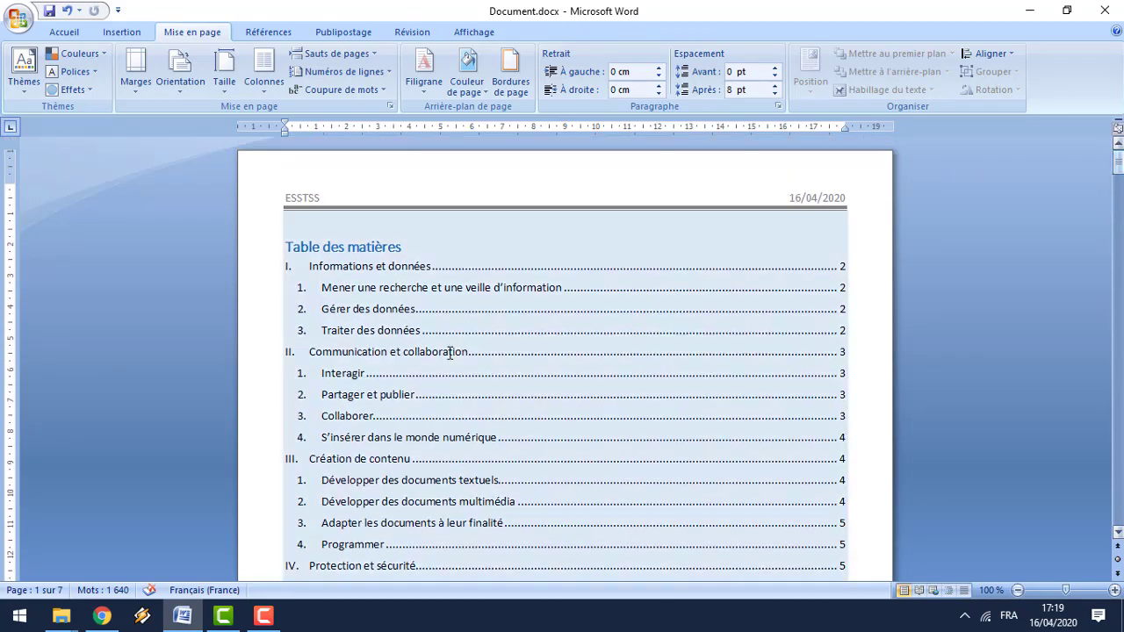
left_click(121, 32)
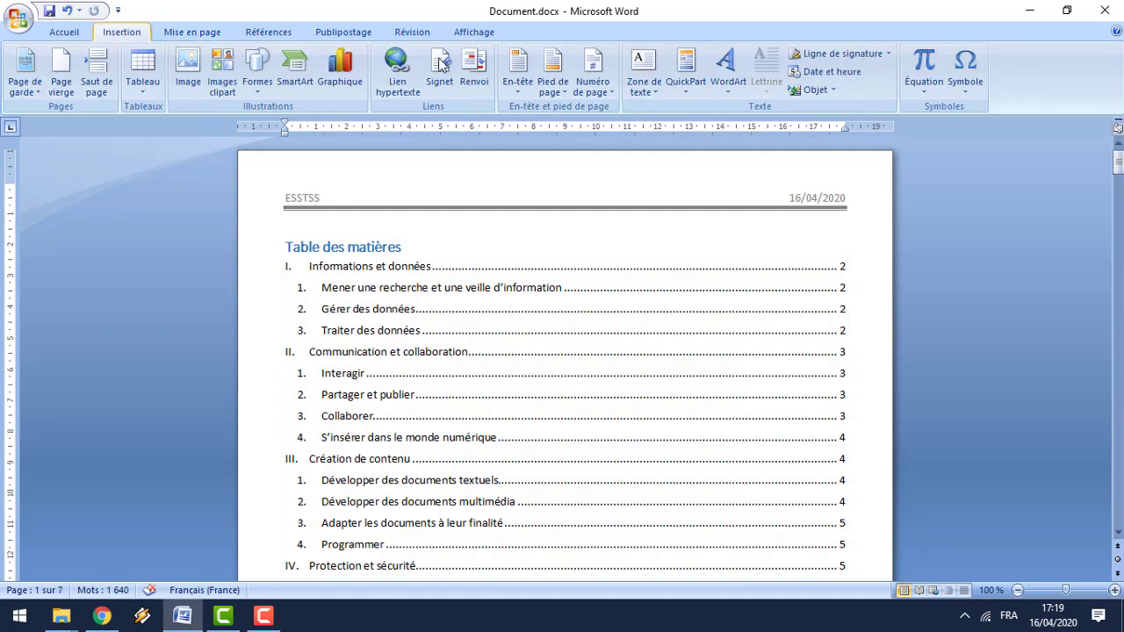
left_click(554, 90)
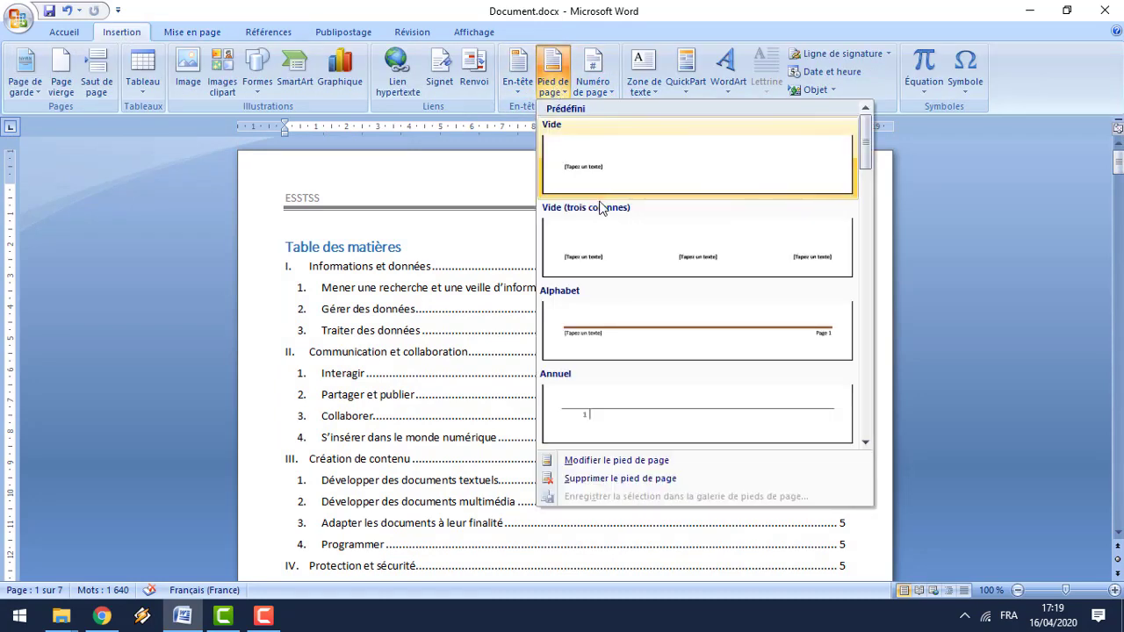
left_click(652, 258)
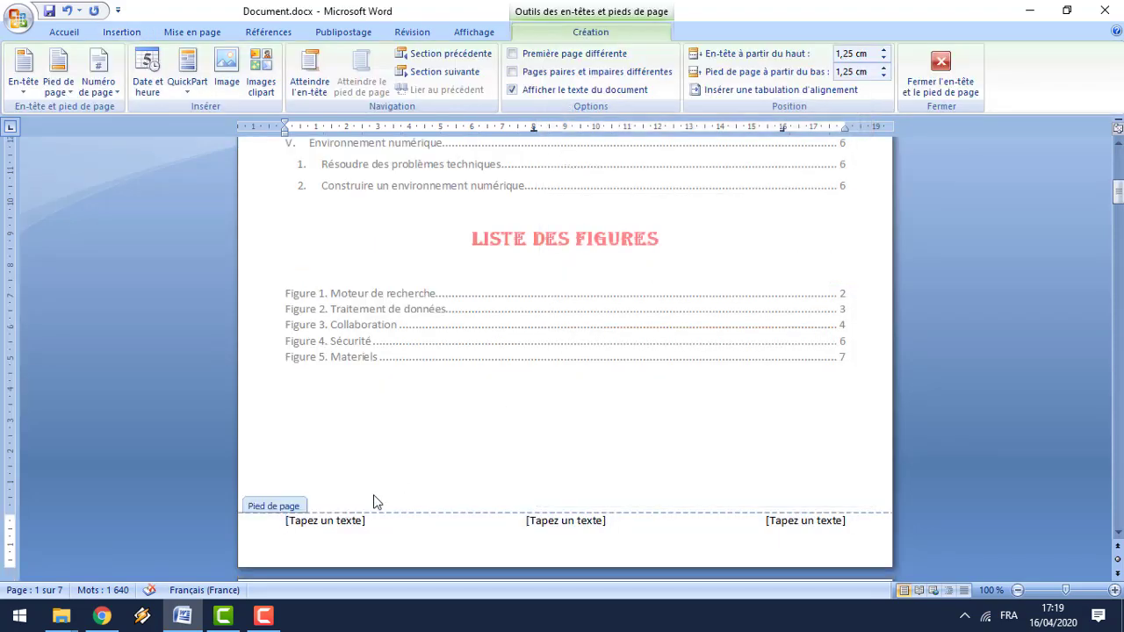
left_click(342, 520)
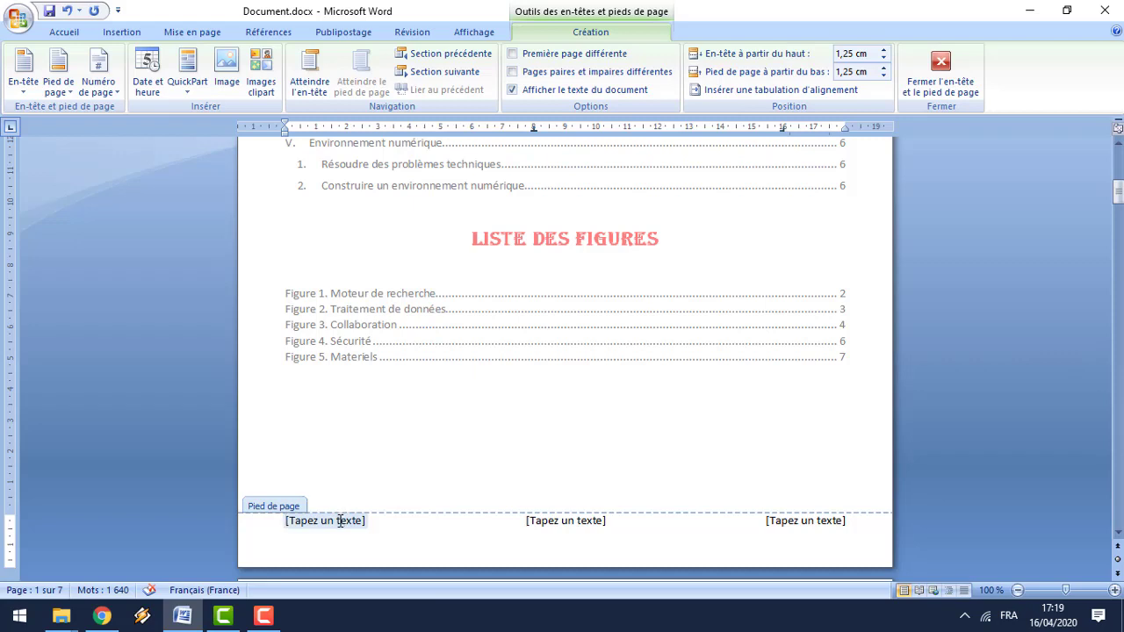
left_click(340, 522)
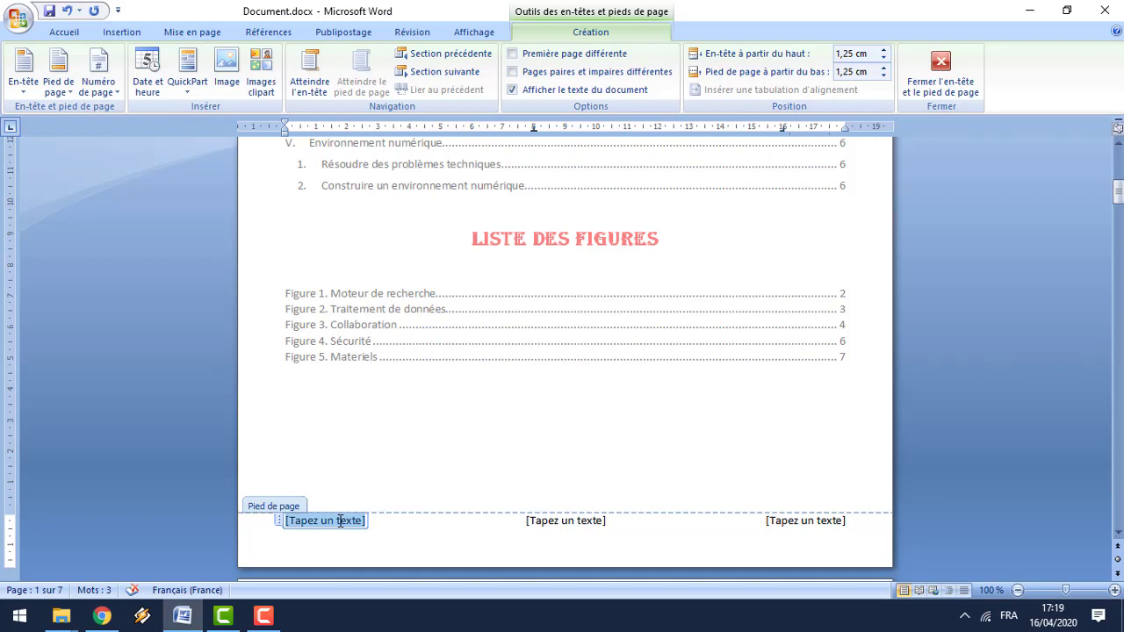
type("Bouj")
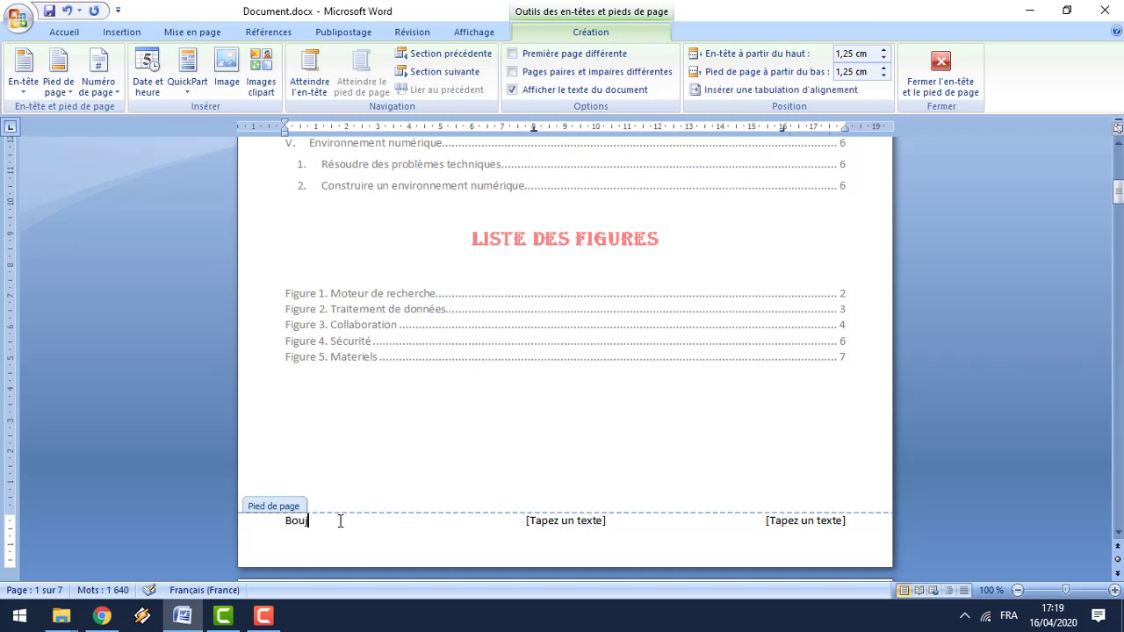
type("elben Mohamed")
Step: Delete the footer's middle placeholder and replace the last one with a page number in the "Page X sur Y" style
left_click(526, 521)
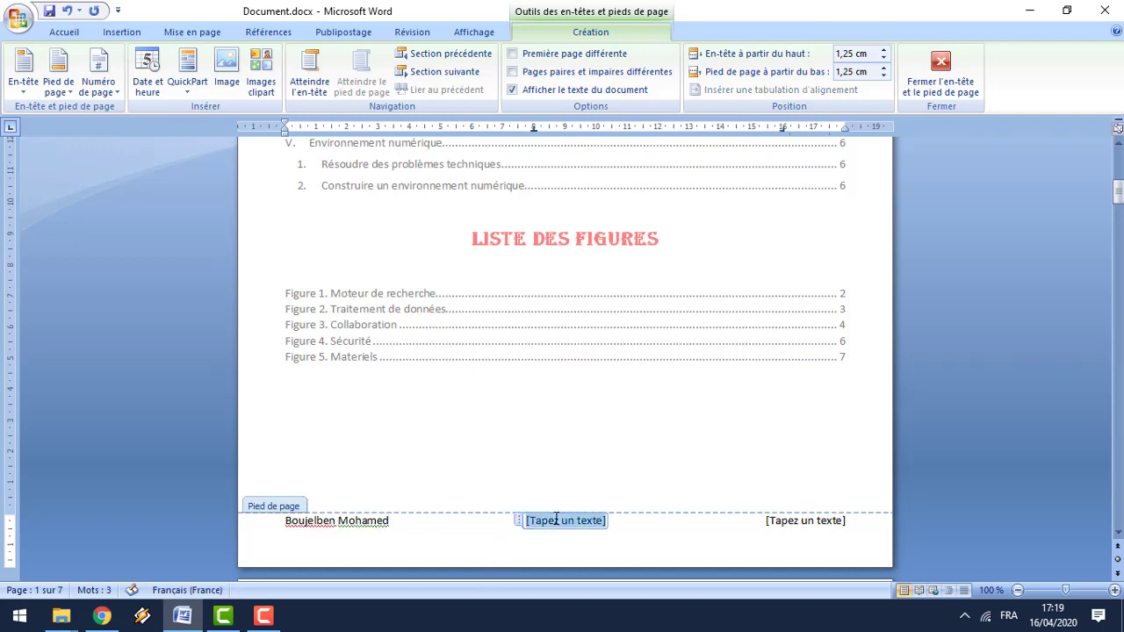
key("Delete")
left_click(813, 520)
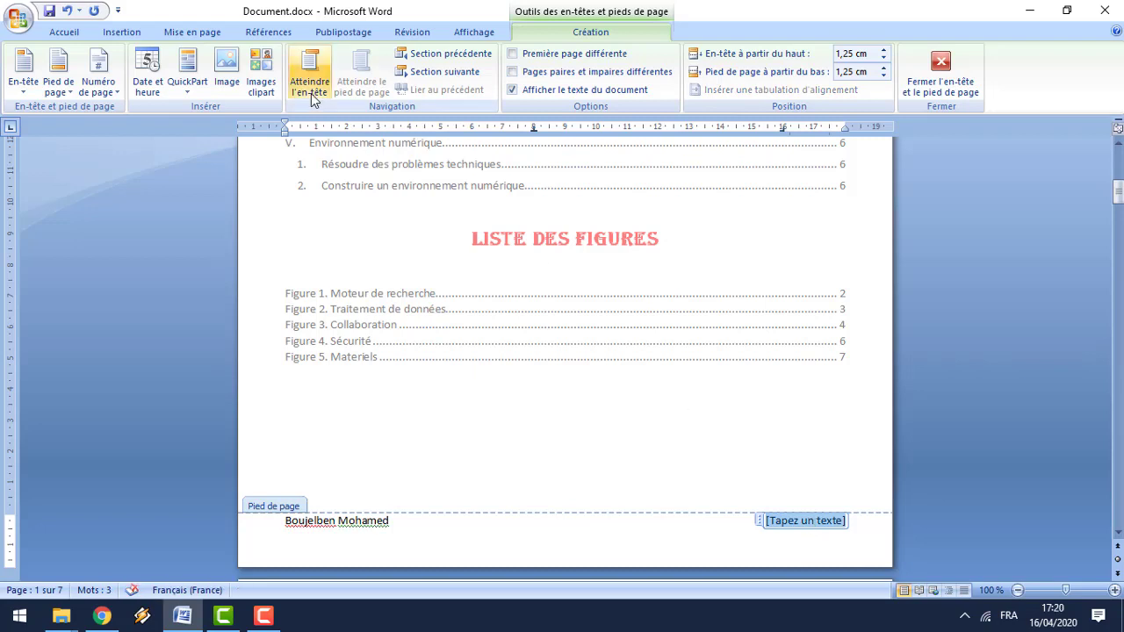
left_click(101, 87)
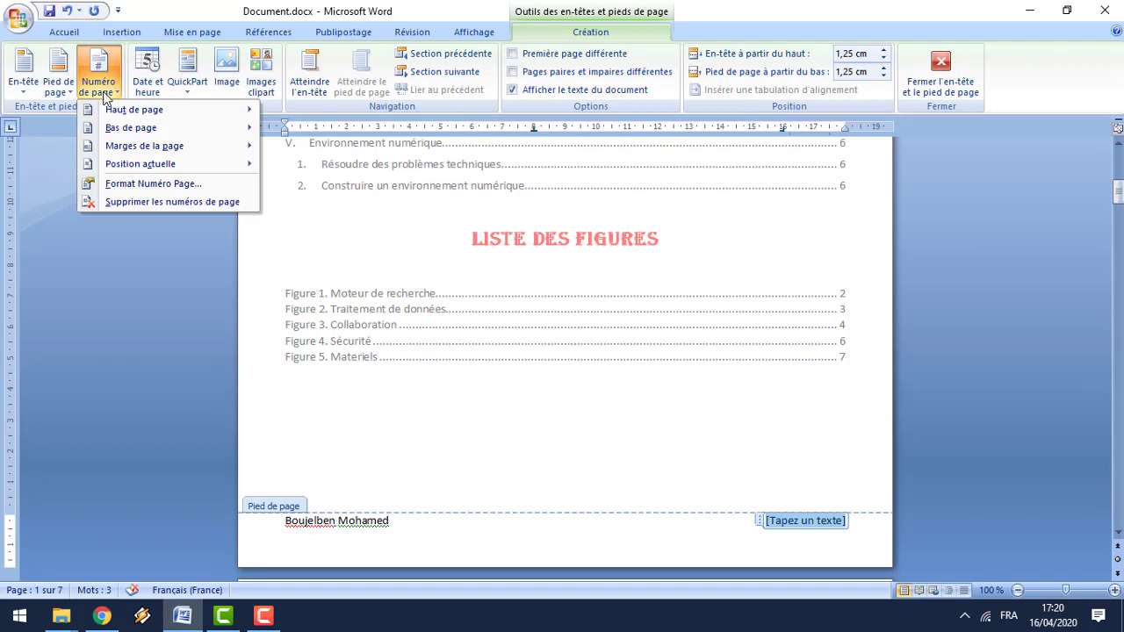
mouse_move(121, 167)
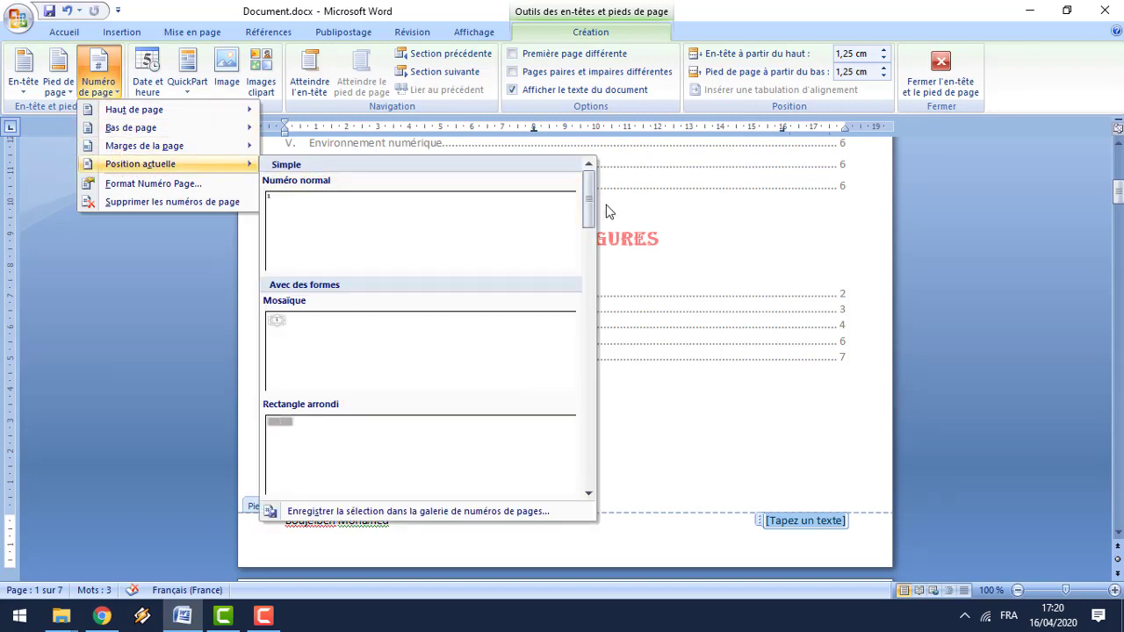
left_click_drag(589, 207, 562, 467)
left_click(395, 329)
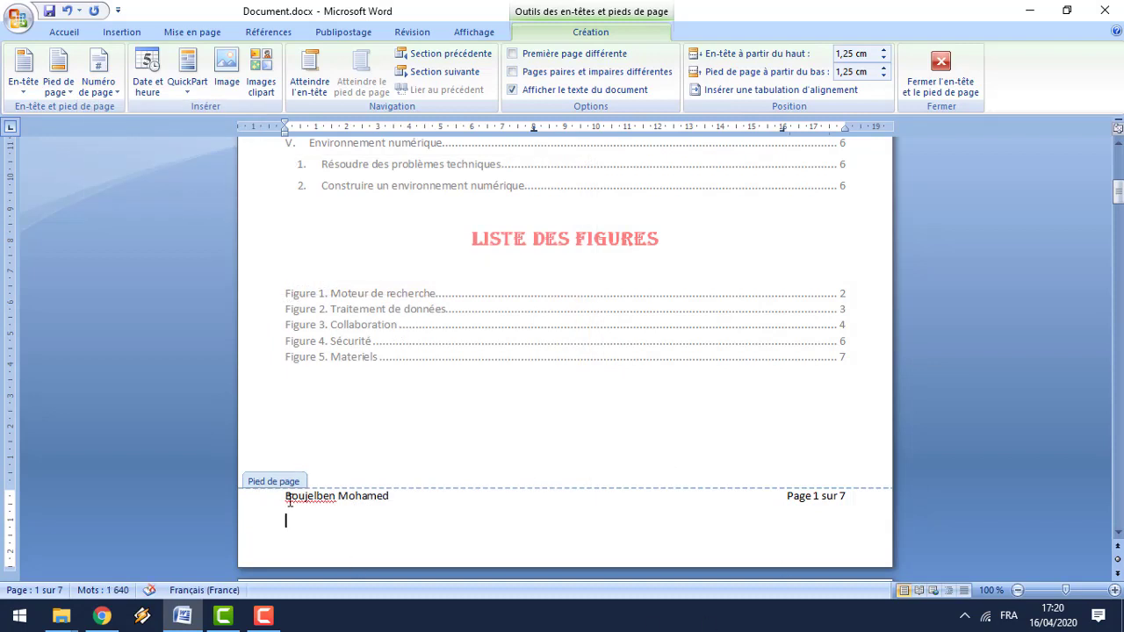
Step: Add a 3 pt thick-and-thin line border along only the top edge of the footer paragraph, and return to the document body
left_click_drag(290, 499, 861, 497)
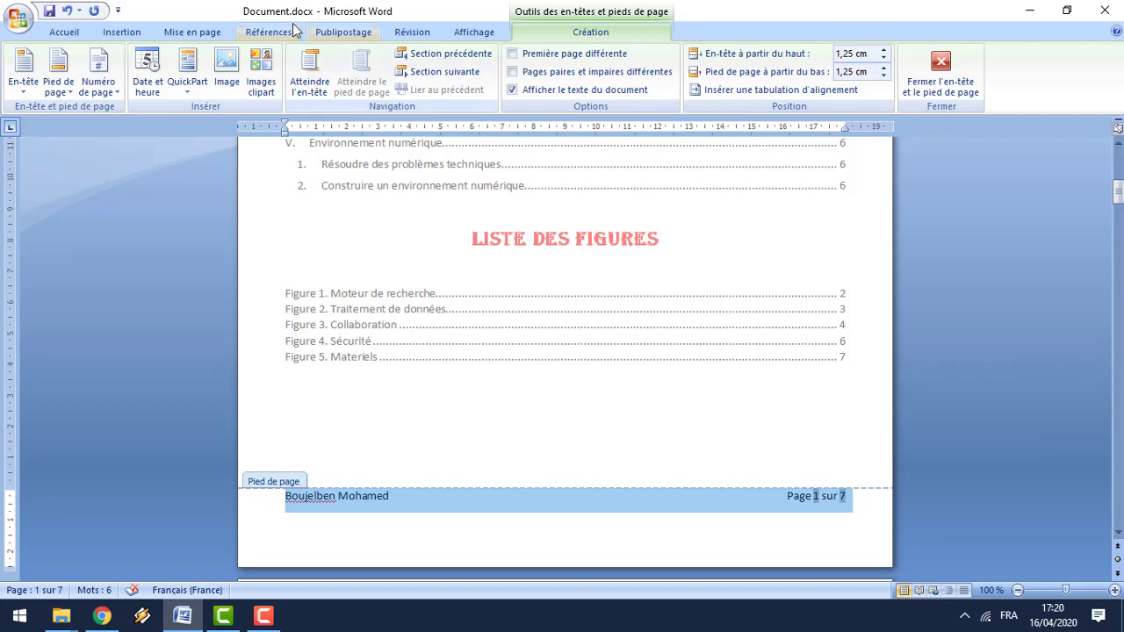
left_click(187, 34)
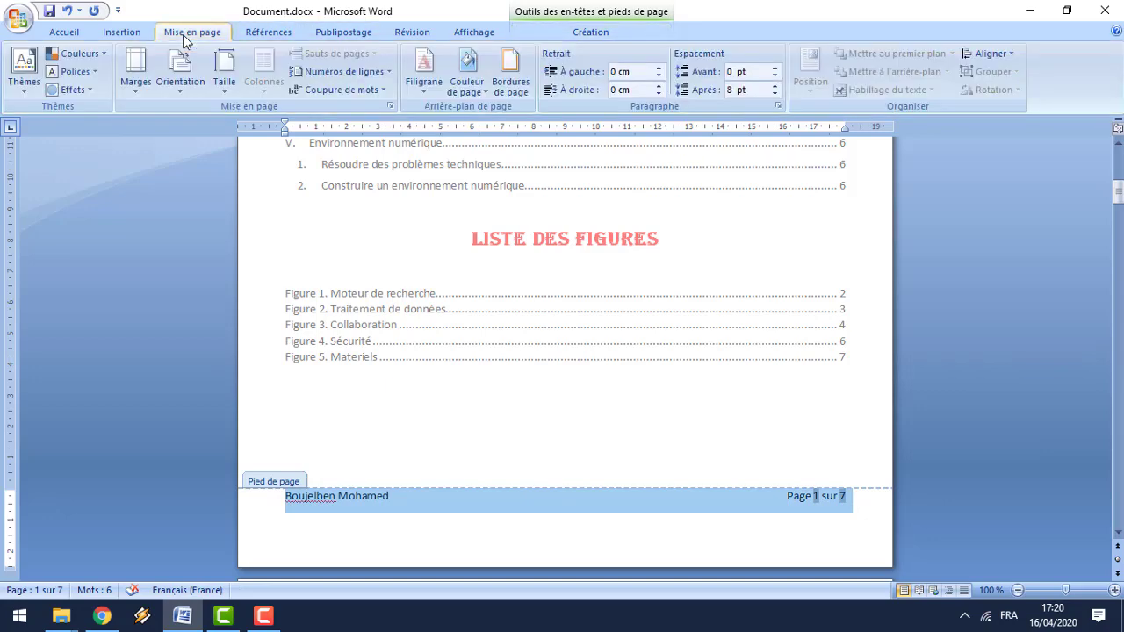
left_click(515, 86)
left_click(622, 187)
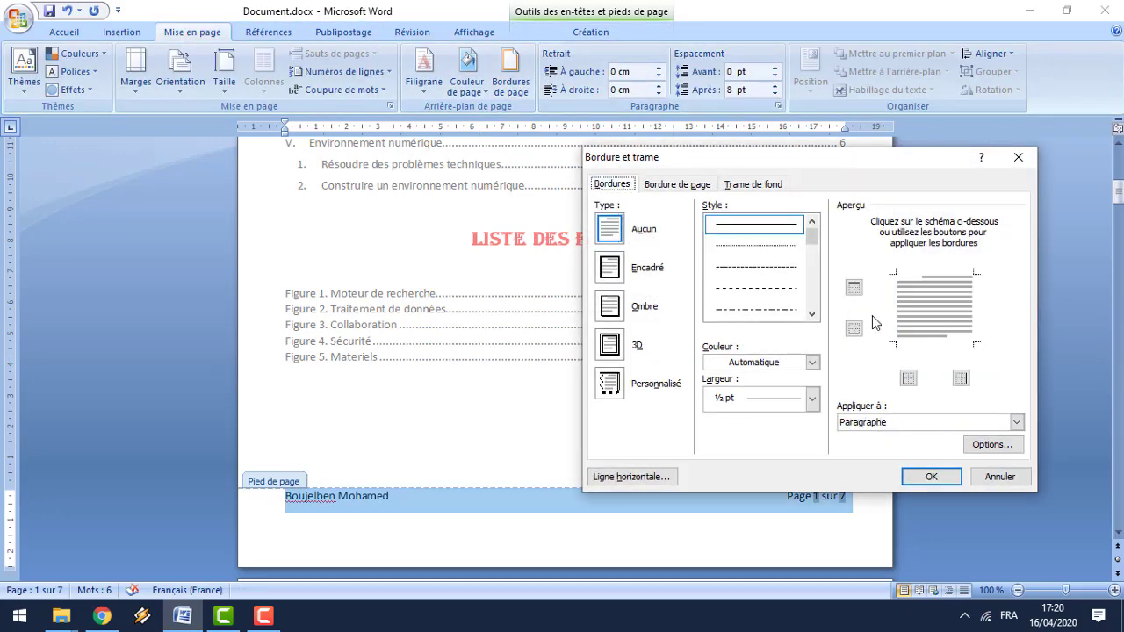
left_click(811, 314)
left_click(811, 314)
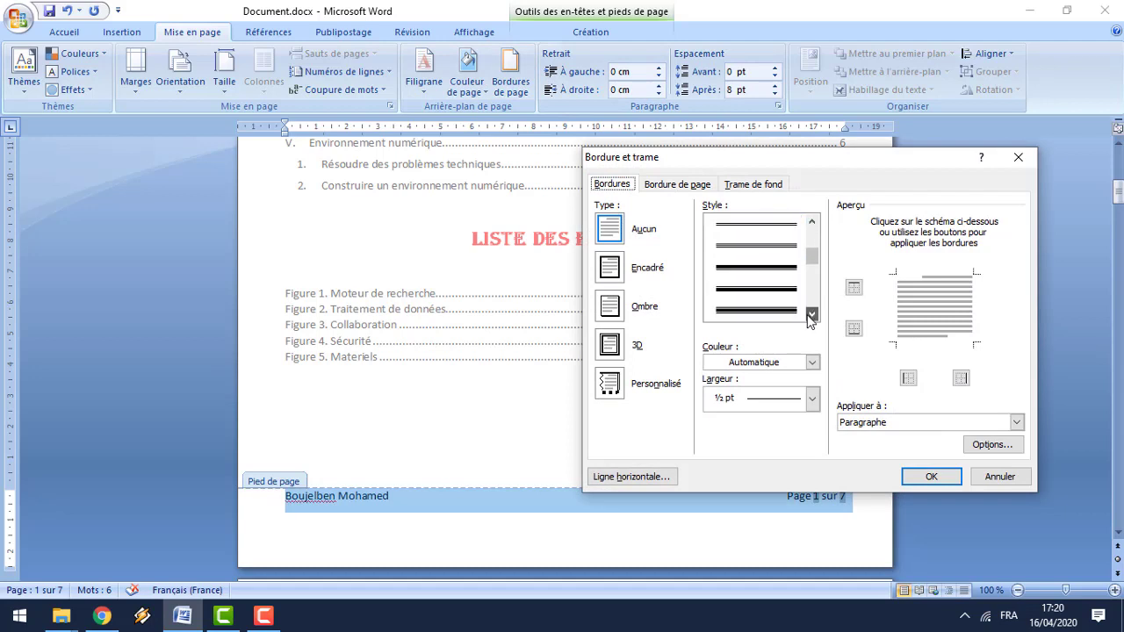
left_click(772, 272)
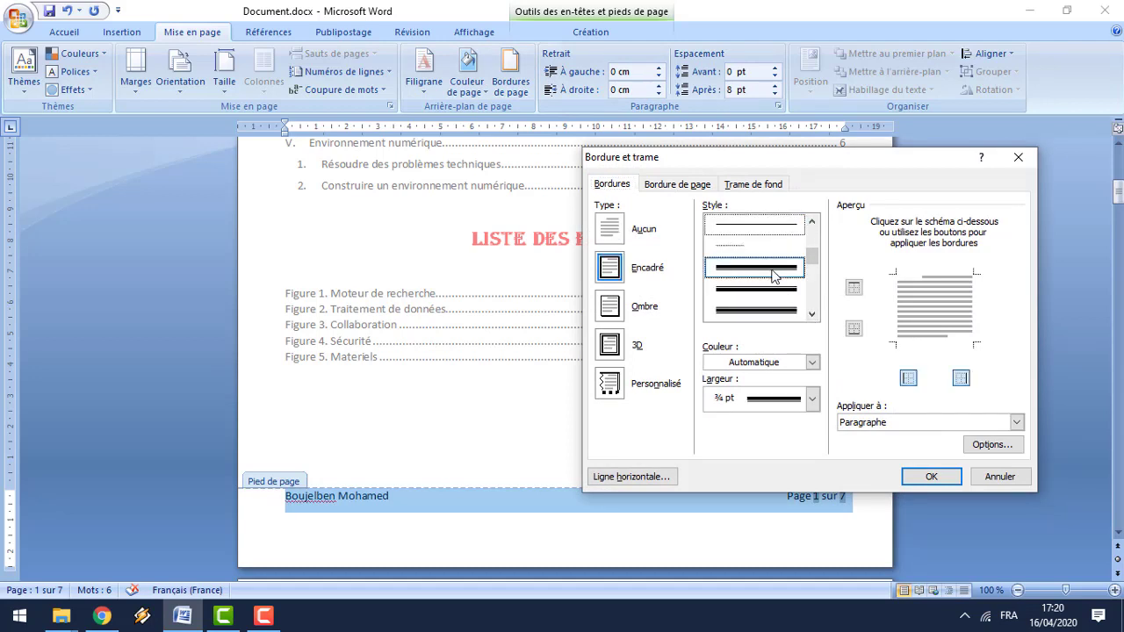
left_click(908, 378)
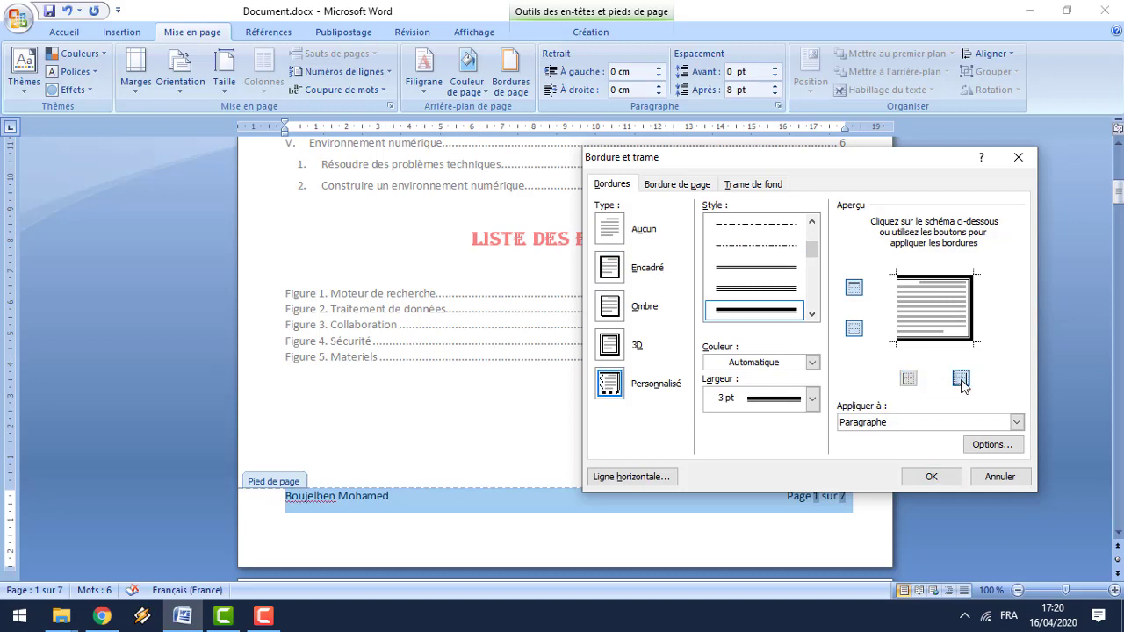
left_click(961, 378)
left_click(853, 330)
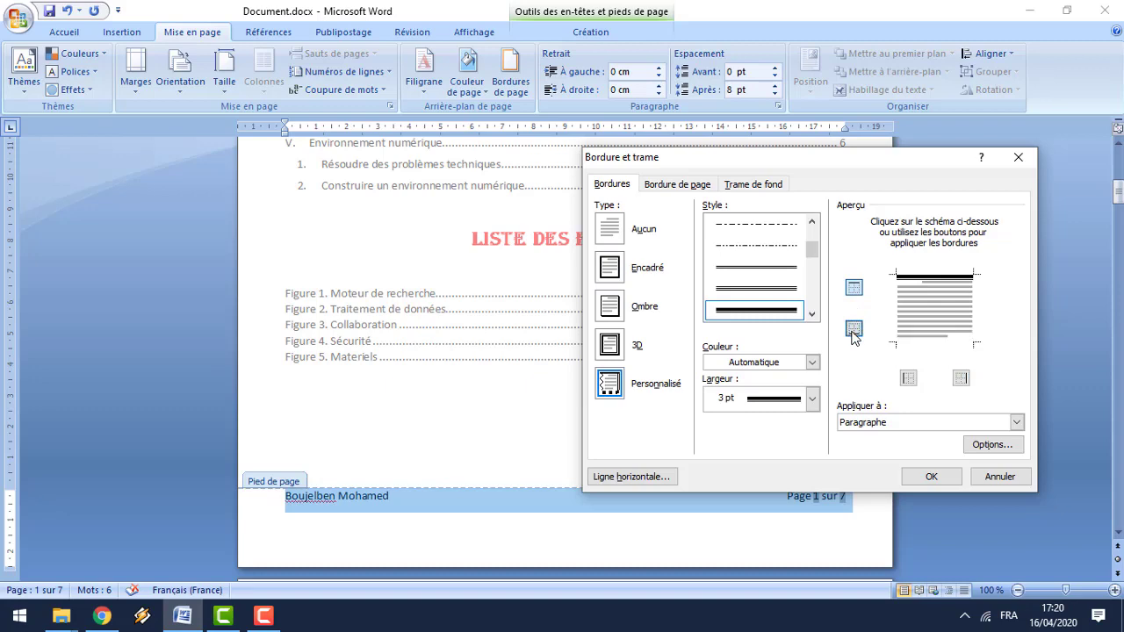
left_click(934, 476)
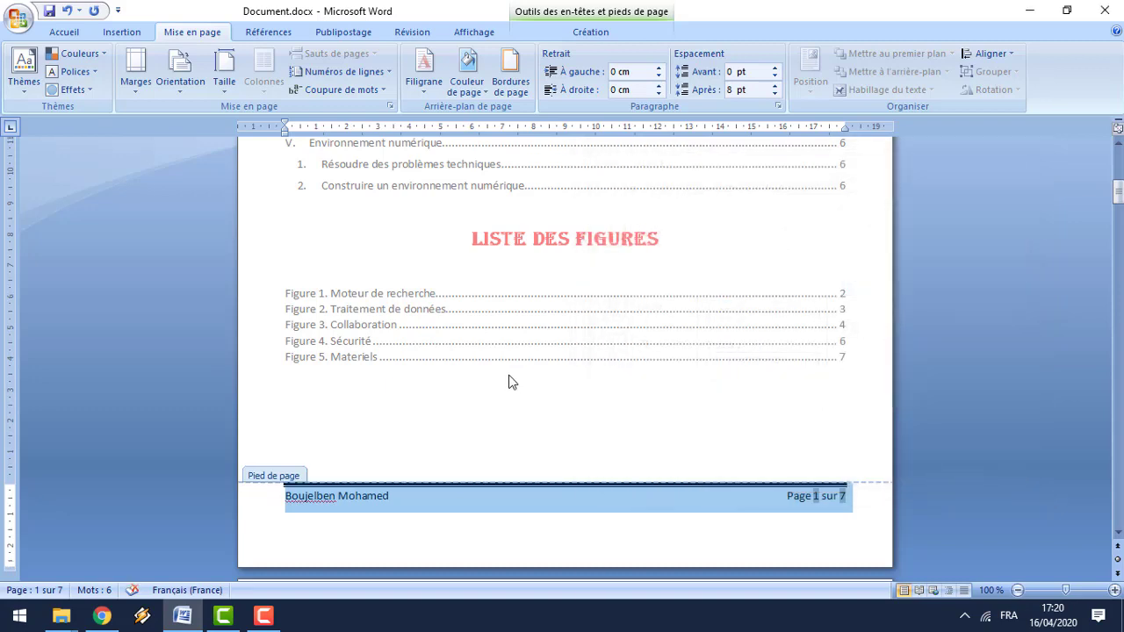
double_click(523, 384)
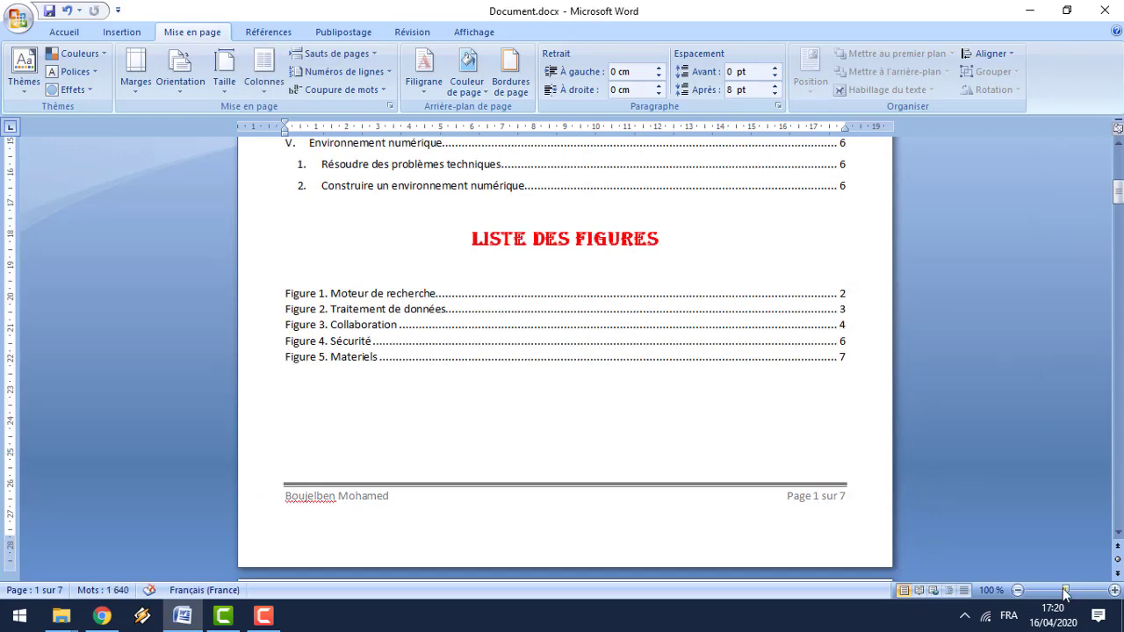
Step: Review the headers, footers and their border lines in a 40 % multi-page overview, and at 100 % through to page 4
left_click(1018, 591)
left_click(1019, 591)
left_click(1018, 591)
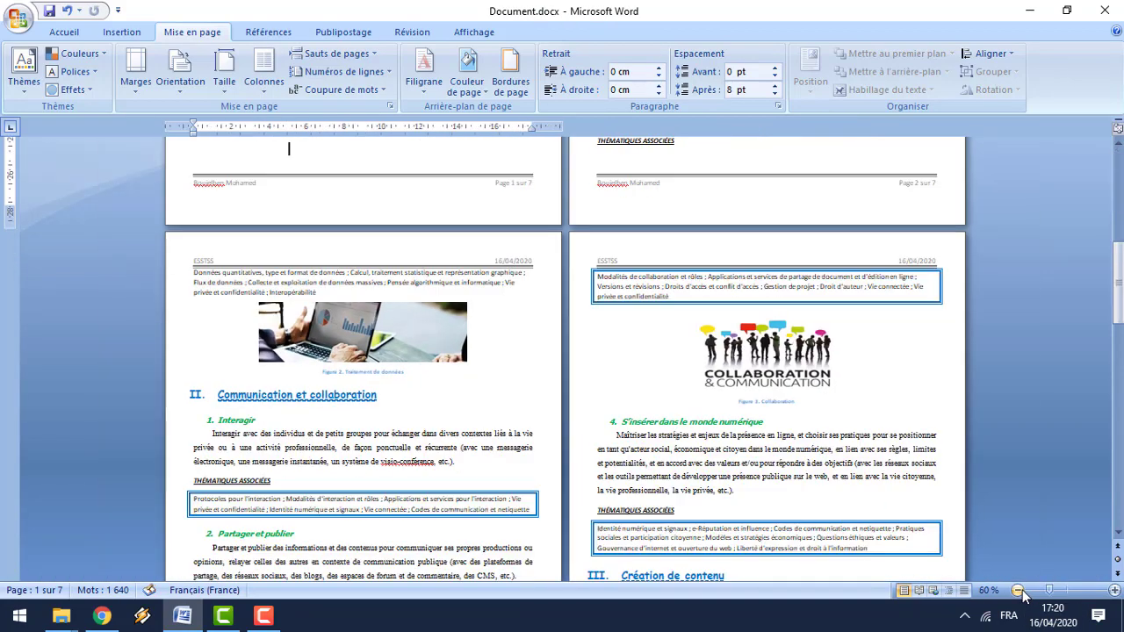
left_click(1018, 590)
left_click(1019, 590)
left_click(1018, 591)
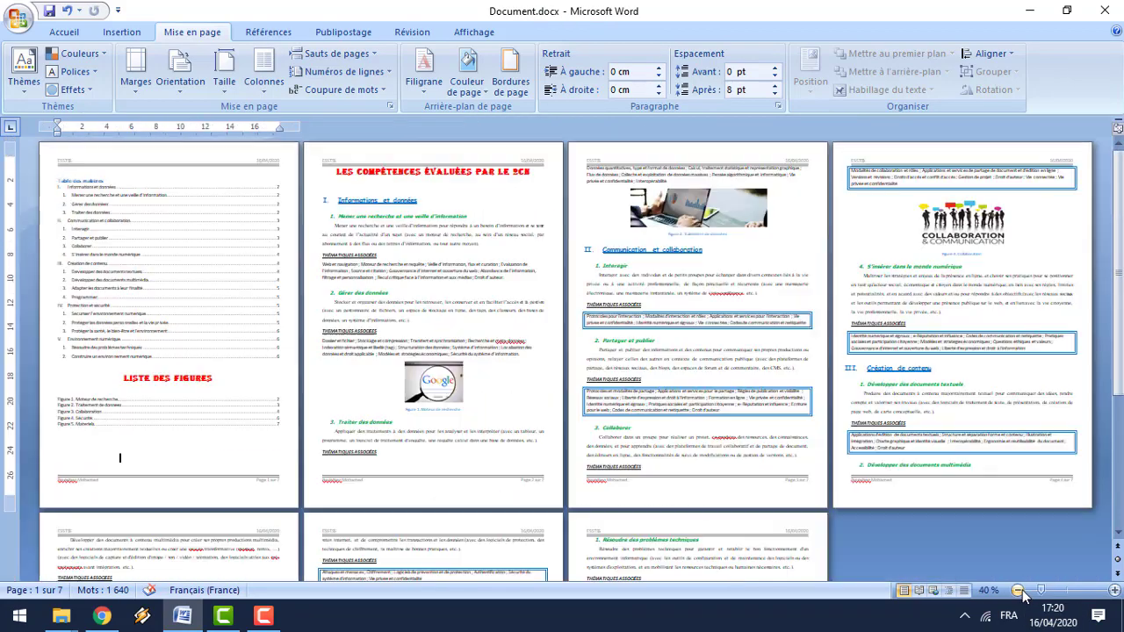
left_click(1113, 590)
left_click(1113, 590)
left_click(1113, 590)
left_click(1113, 590)
left_click(1113, 590)
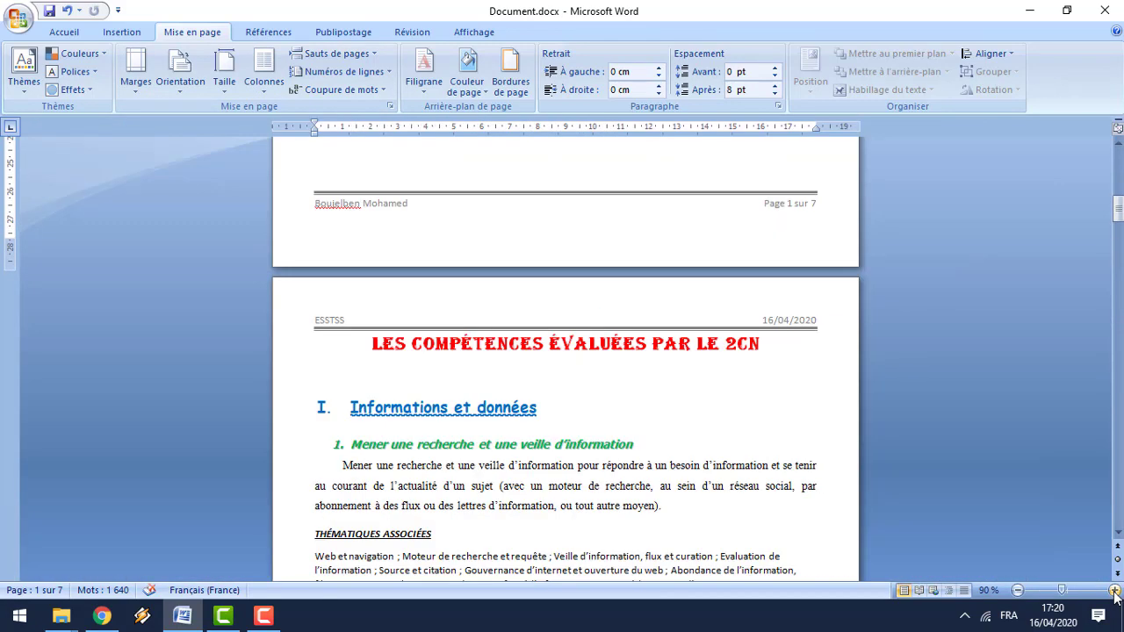
left_click(1113, 590)
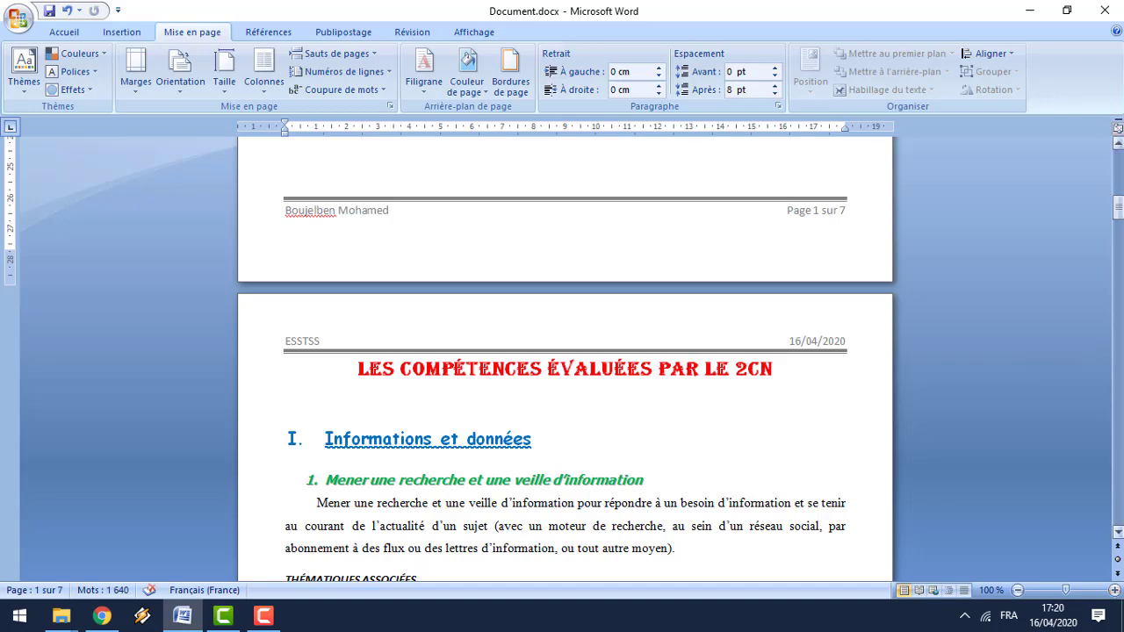
left_click_drag(1119, 180, 1062, 350)
left_click(679, 251)
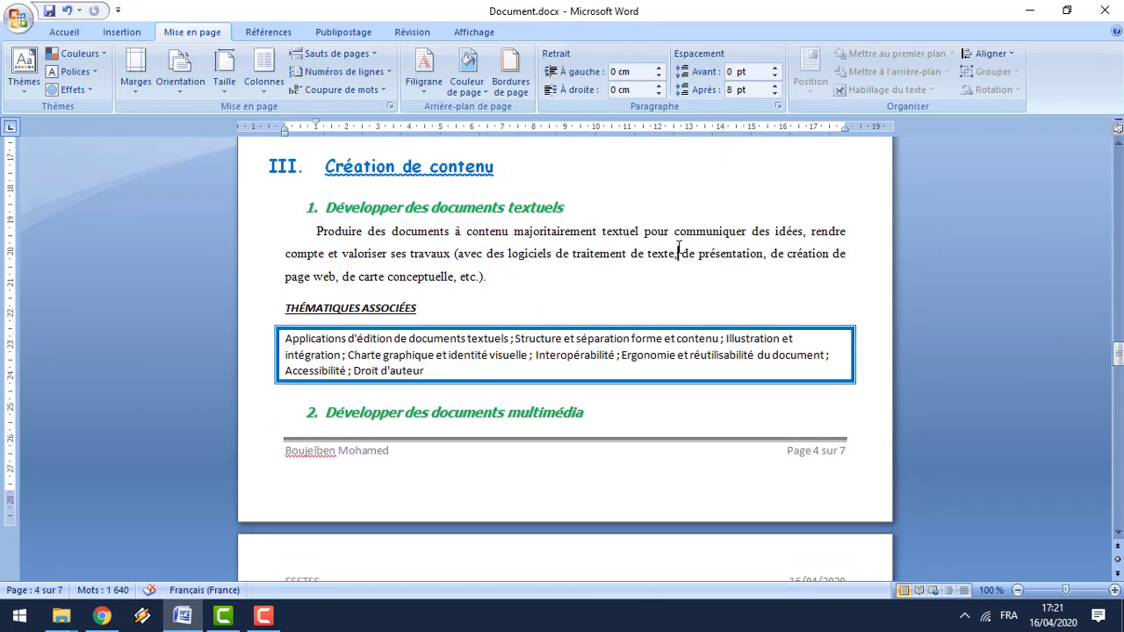